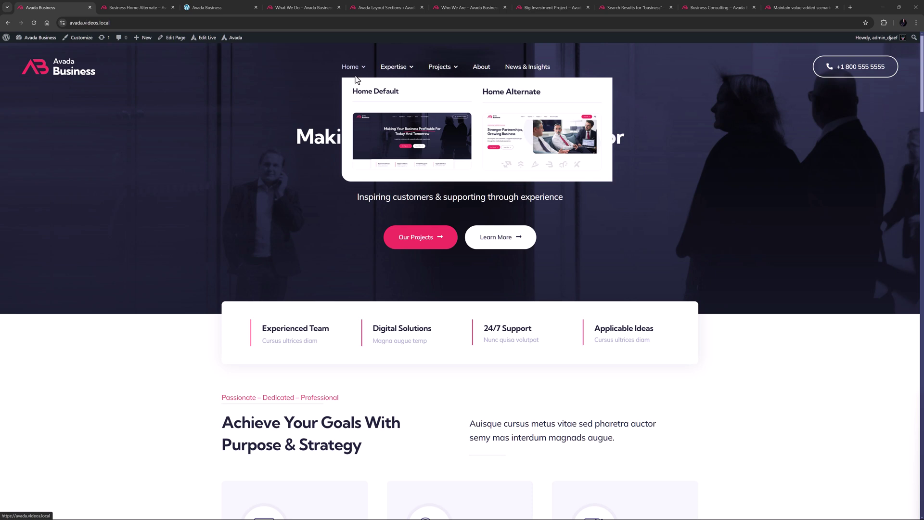
Preview the Business Home Alternate page's off-canvas menu, then return to the Live builder tab.
{"action": "mouse_move", "coordinate": [403, 71]}
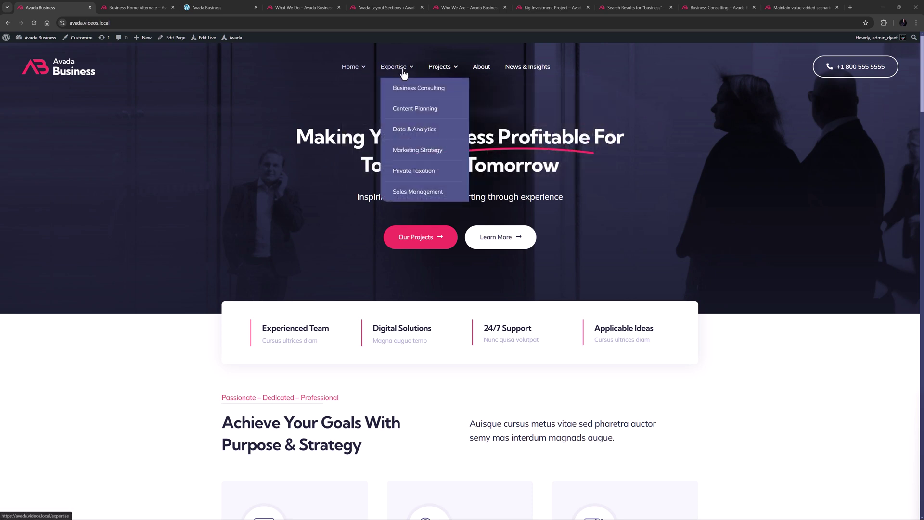
{"action": "mouse_move", "coordinate": [435, 70]}
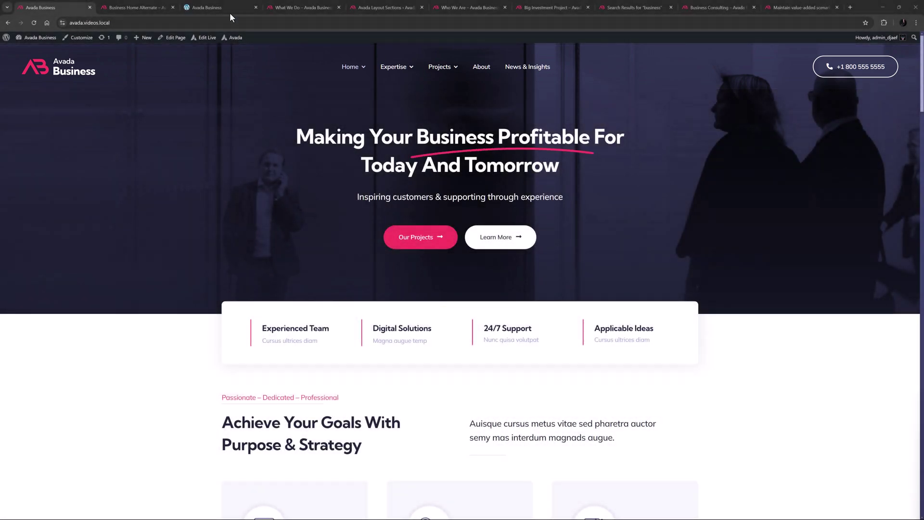
{"action": "left_click", "coordinate": [153, 7]}
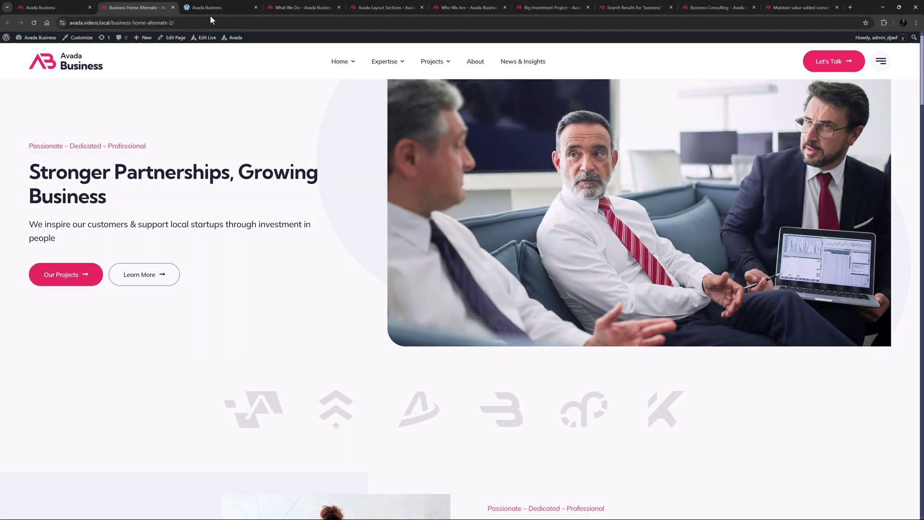
{"action": "left_click", "coordinate": [881, 63]}
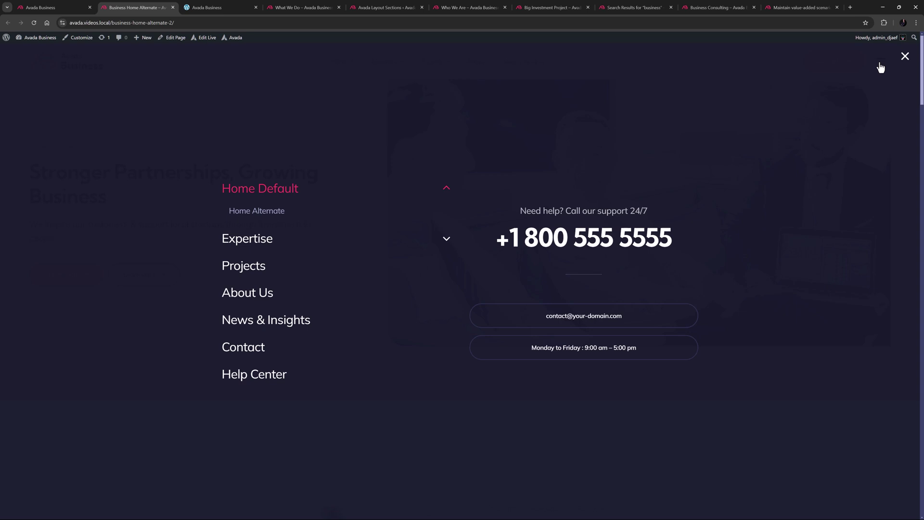
{"action": "left_click", "coordinate": [904, 58]}
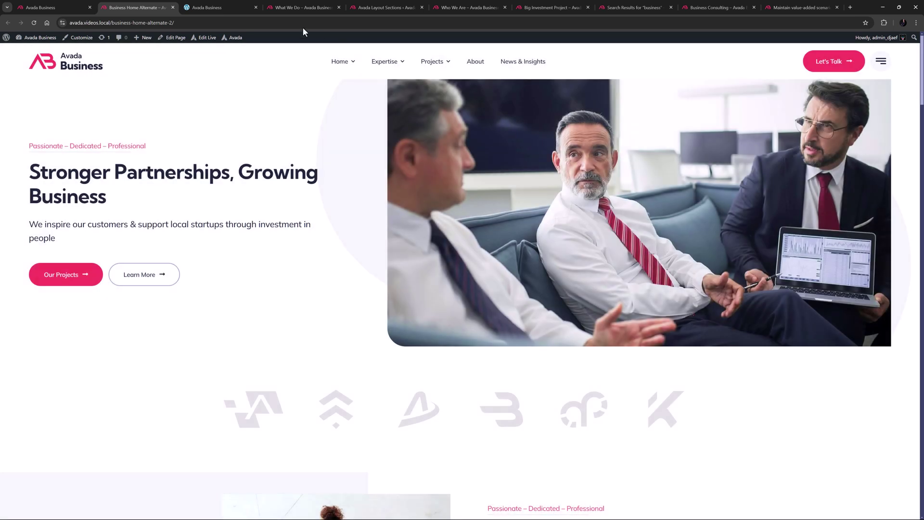
{"action": "left_click", "coordinate": [218, 8]}
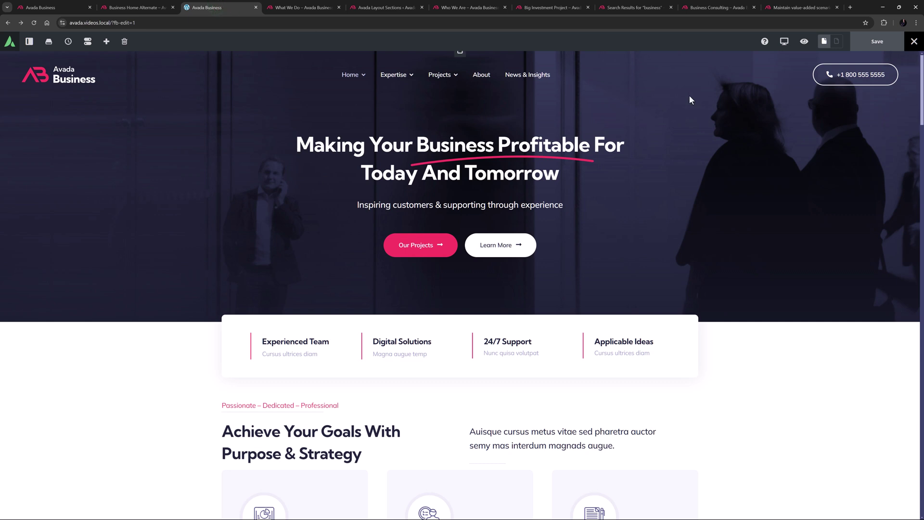
{"action": "mouse_move", "coordinate": [782, 44]}
{"action": "left_click", "coordinate": [800, 64]}
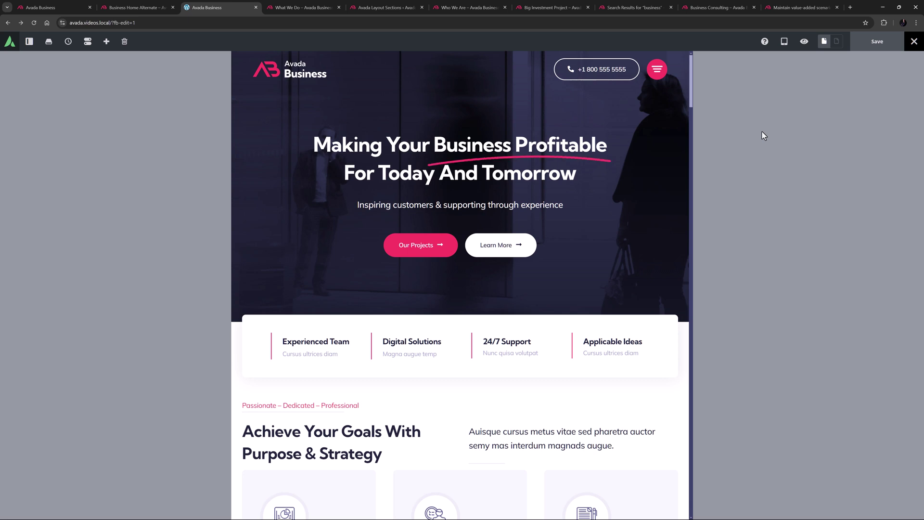
{"action": "mouse_move", "coordinate": [783, 42]}
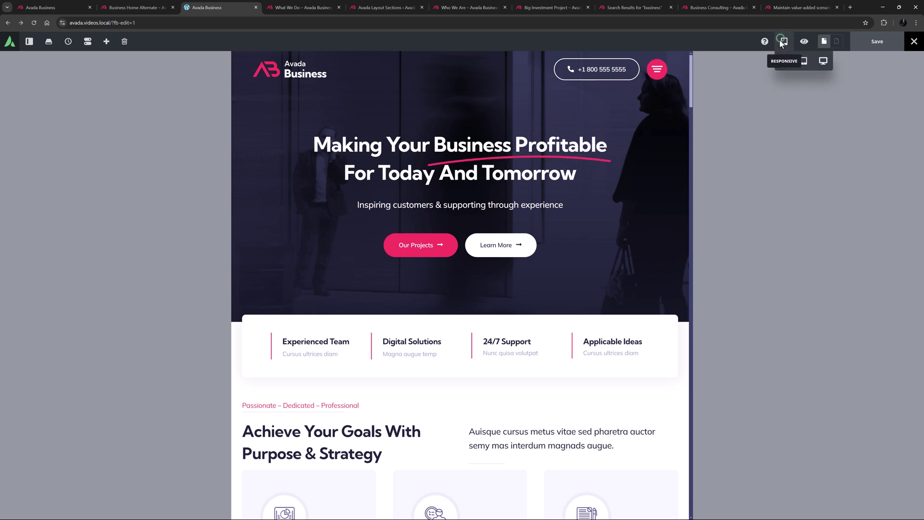
{"action": "left_click", "coordinate": [784, 62]}
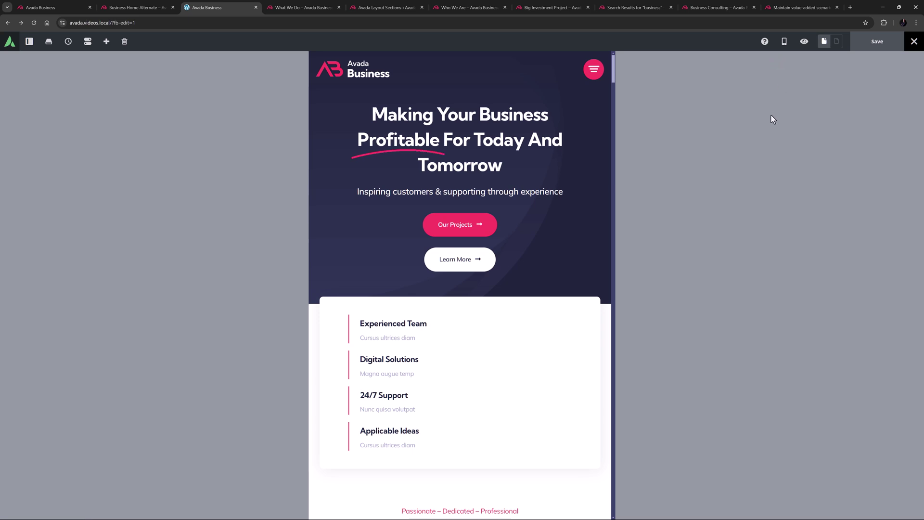
{"action": "mouse_move", "coordinate": [784, 43]}
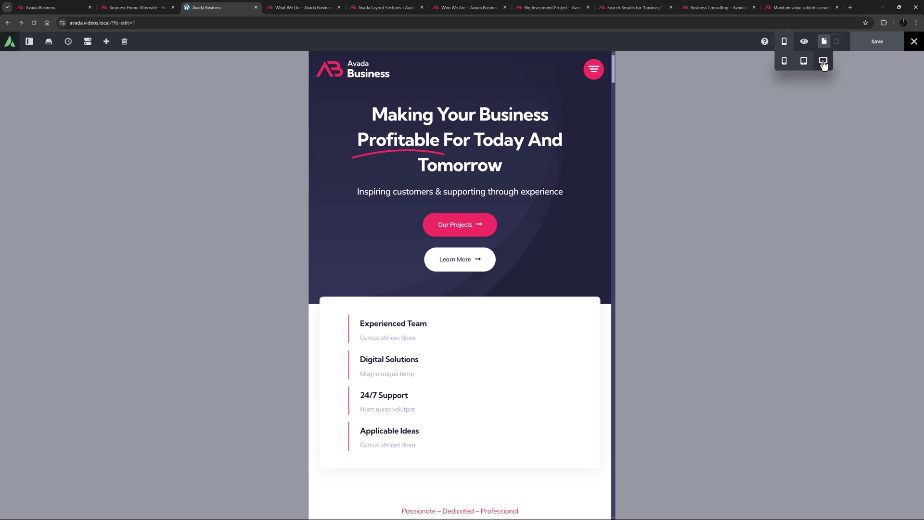
{"action": "left_click", "coordinate": [823, 61]}
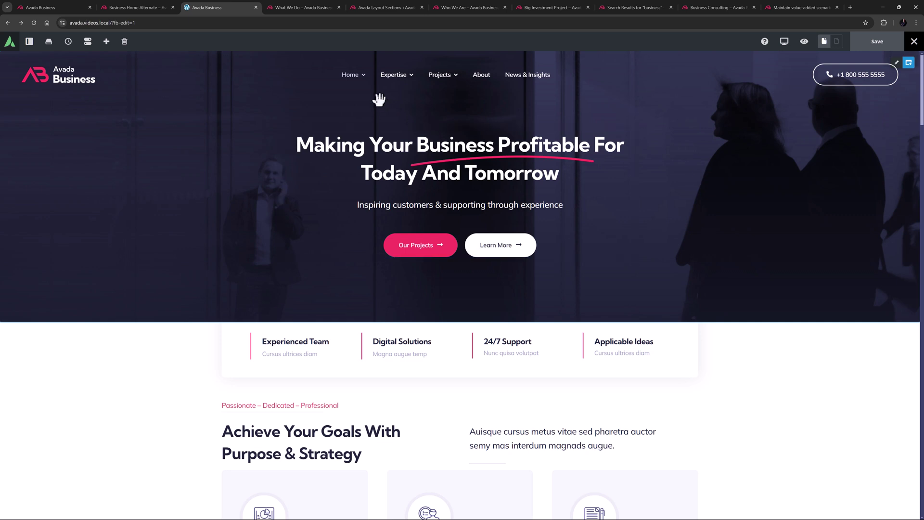
{"action": "mouse_move", "coordinate": [361, 78]}
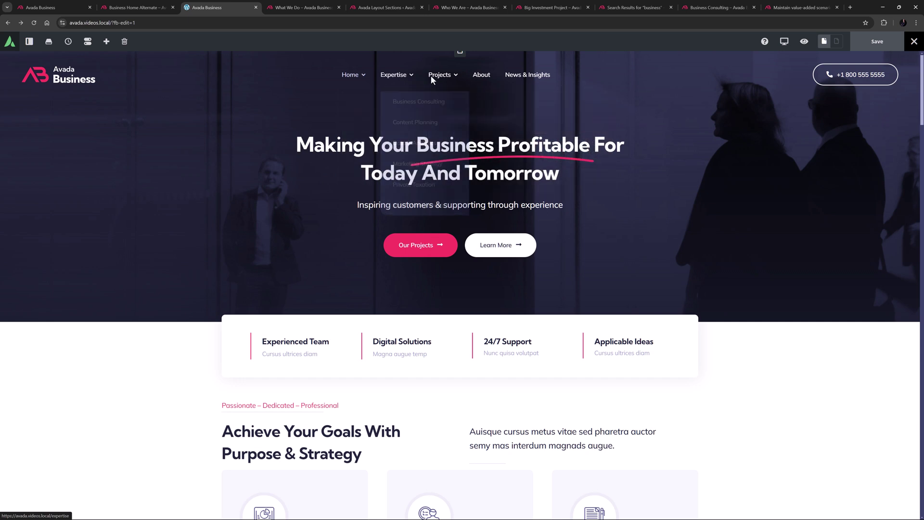
{"action": "mouse_move", "coordinate": [443, 80]}
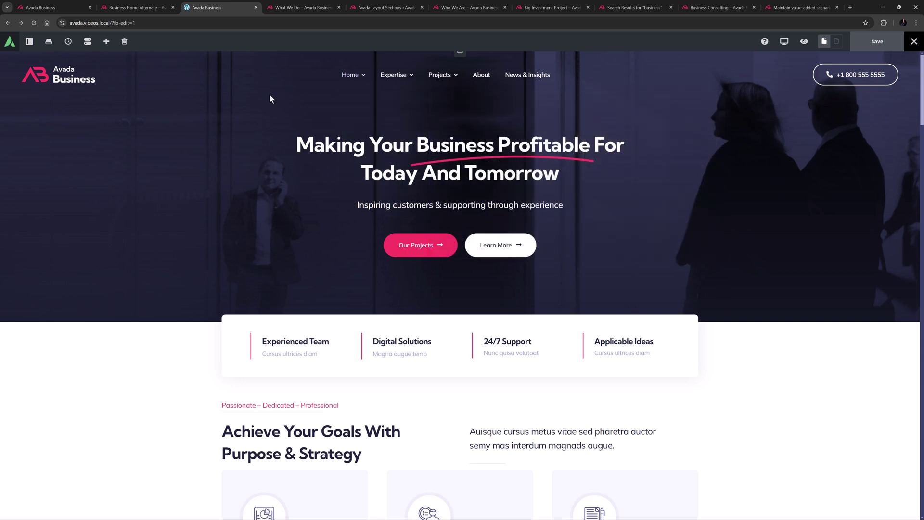
View the Colors palette in Global Options, then return to the live home page tab.
{"action": "left_click", "coordinate": [29, 41]}
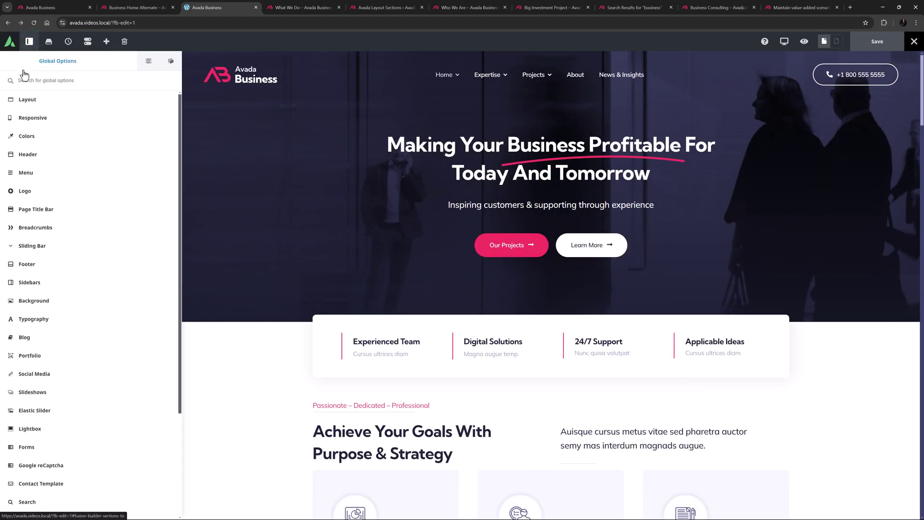
{"action": "left_click", "coordinate": [24, 137]}
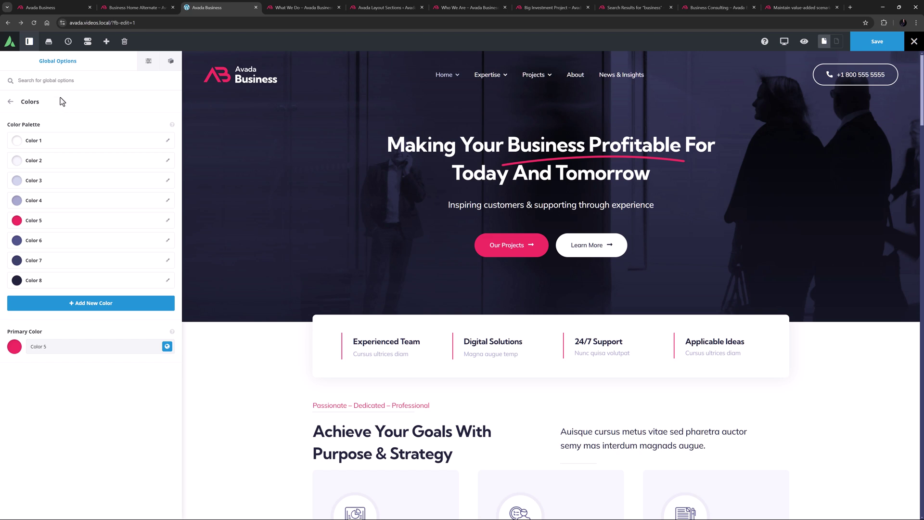
{"action": "left_click", "coordinate": [59, 8]}
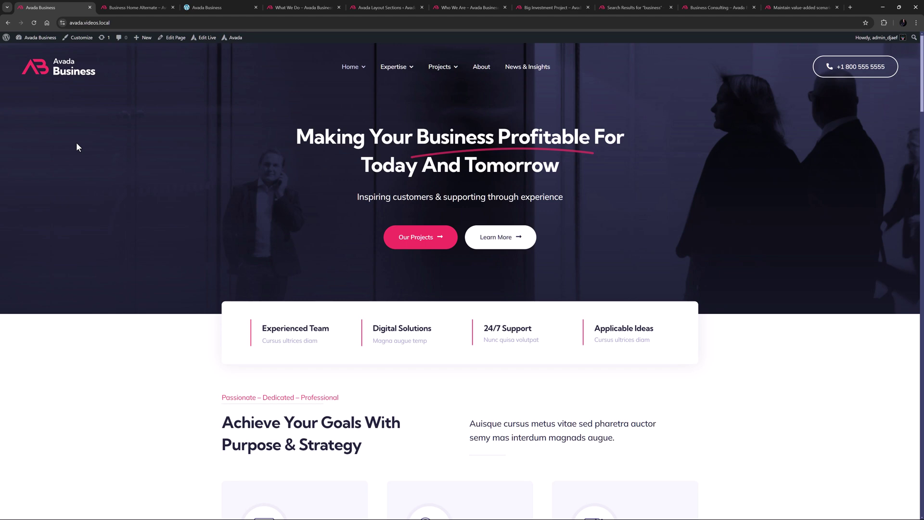
Scroll the home page to the Meet Our Team Of Experts section, then open What We Do.
{"action": "scroll", "coordinate": [76, 143], "scroll_direction": "down", "scroll_amount": 10}
{"action": "scroll", "coordinate": [76, 143], "scroll_direction": "down", "scroll_amount": 3}
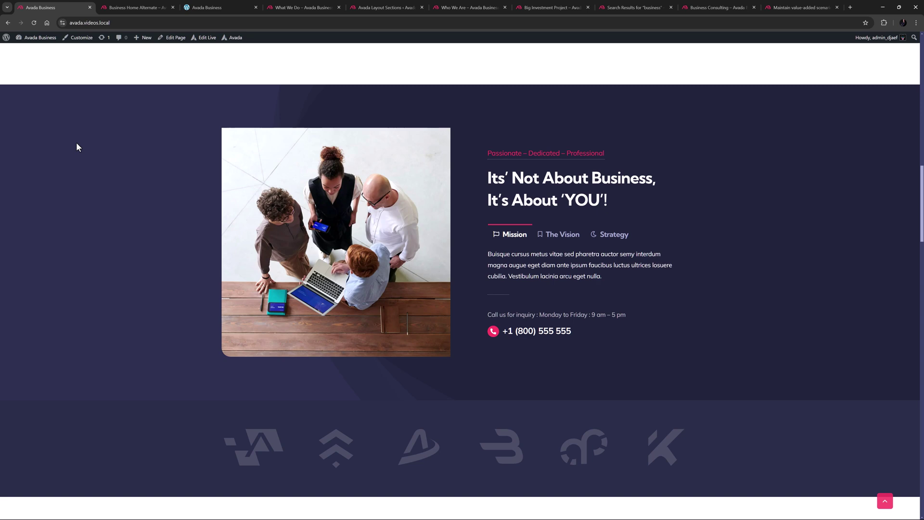
{"action": "scroll", "coordinate": [77, 142], "scroll_direction": "down", "scroll_amount": 20}
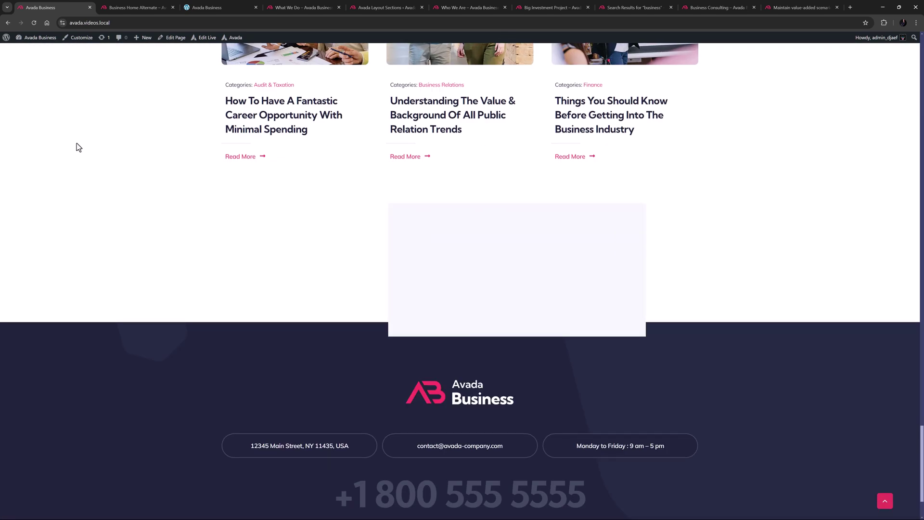
{"action": "left_click", "coordinate": [888, 499]}
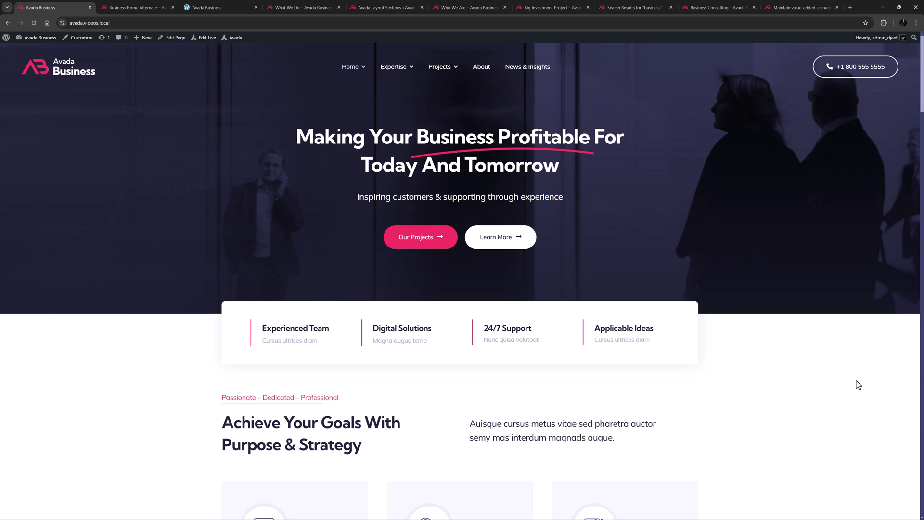
{"action": "scroll", "coordinate": [855, 382], "scroll_direction": "down", "scroll_amount": 5}
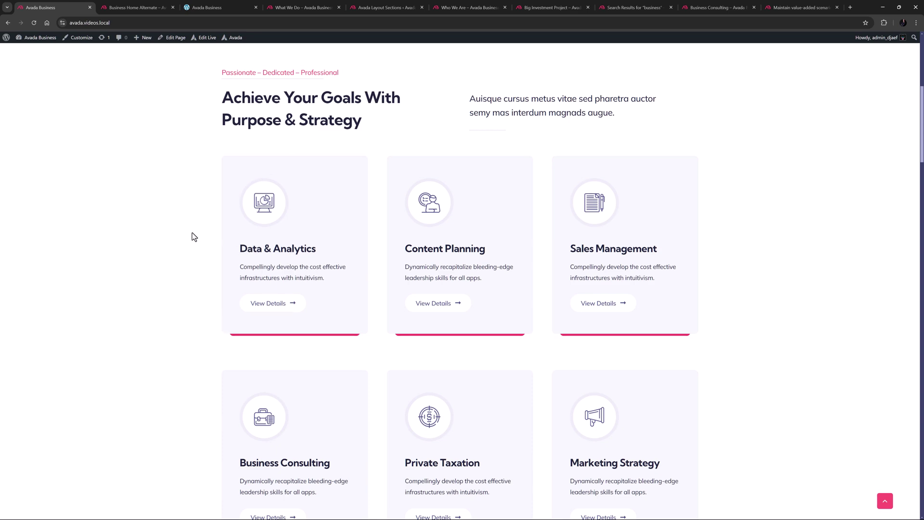
{"action": "scroll", "coordinate": [195, 236], "scroll_direction": "down", "scroll_amount": 15}
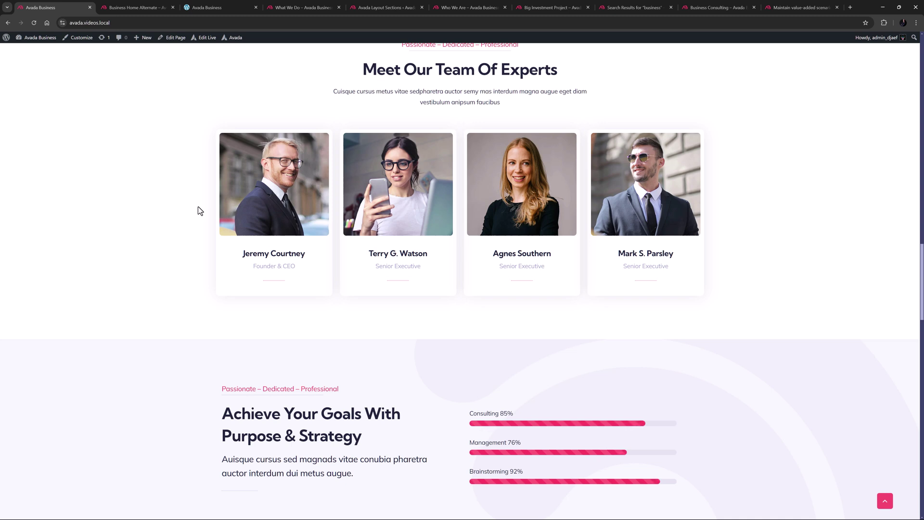
{"action": "left_click", "coordinate": [301, 7]}
Scroll the Expertise page to its pricing plans, then open the Avada Layout Sections page.
{"action": "scroll", "coordinate": [171, 301], "scroll_direction": "down", "scroll_amount": 5}
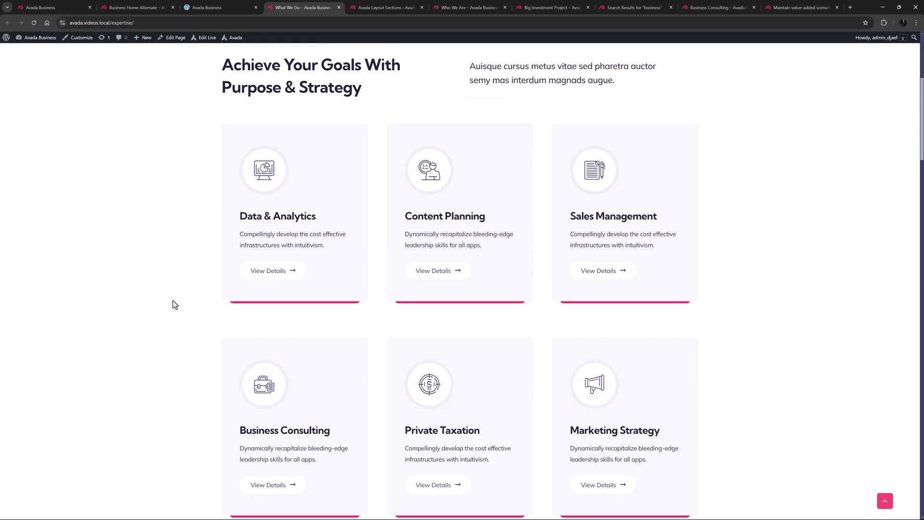
{"action": "scroll", "coordinate": [175, 304], "scroll_direction": "down", "scroll_amount": 10}
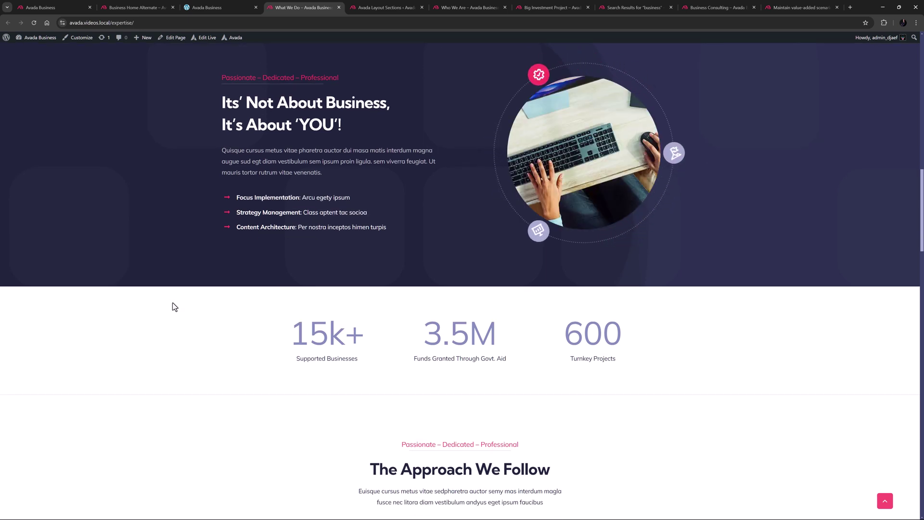
{"action": "scroll", "coordinate": [172, 307], "scroll_direction": "down", "scroll_amount": 7}
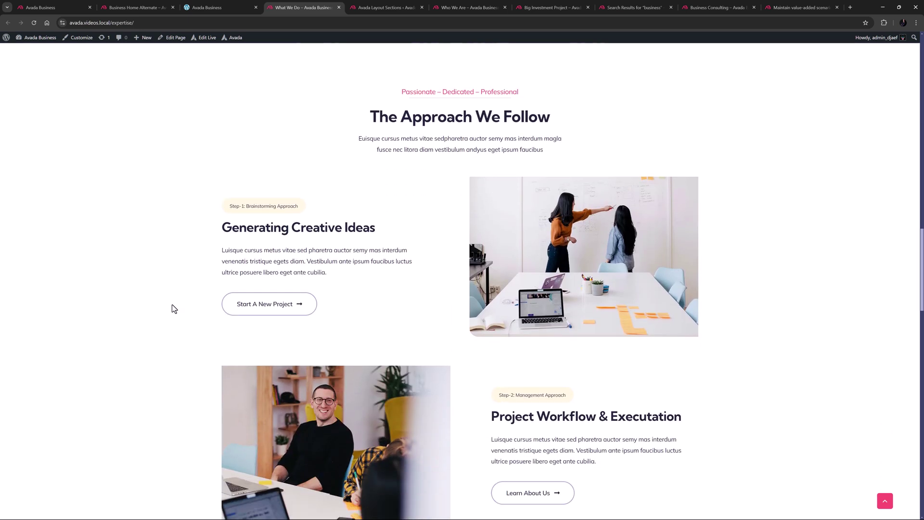
{"action": "scroll", "coordinate": [172, 305], "scroll_direction": "down", "scroll_amount": 2}
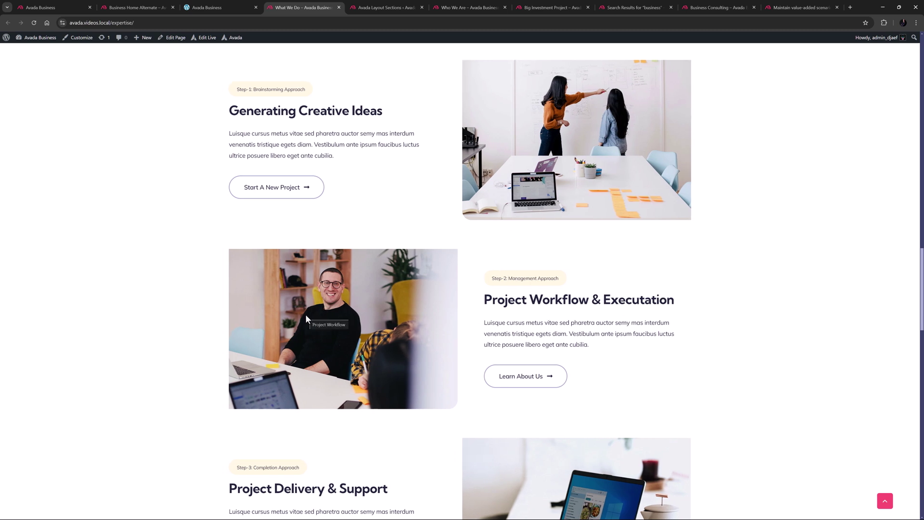
{"action": "scroll", "coordinate": [154, 313], "scroll_direction": "right", "scroll_amount": 1}
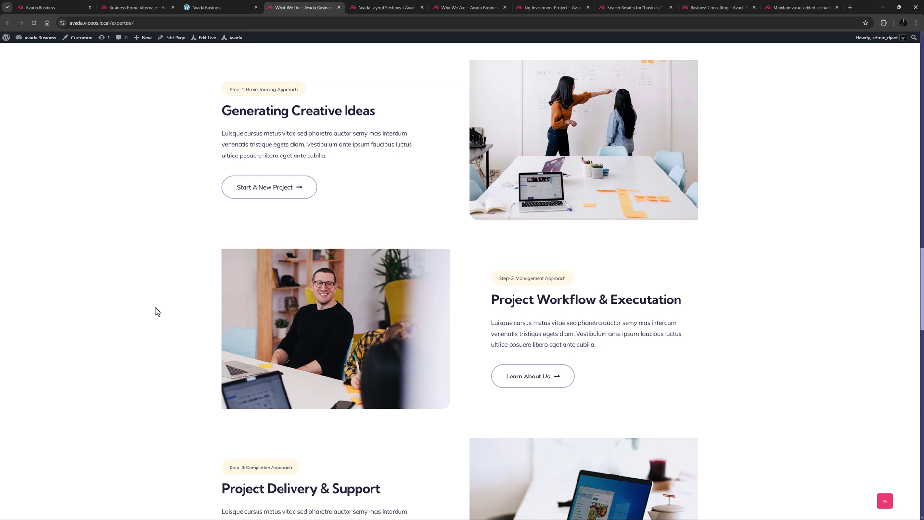
{"action": "scroll", "coordinate": [156, 309], "scroll_direction": "down", "scroll_amount": 15}
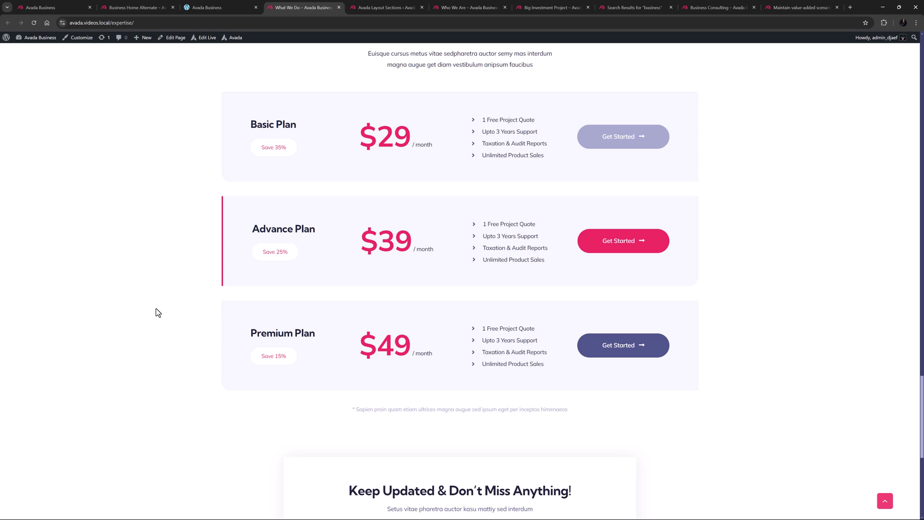
{"action": "left_click", "coordinate": [386, 8]}
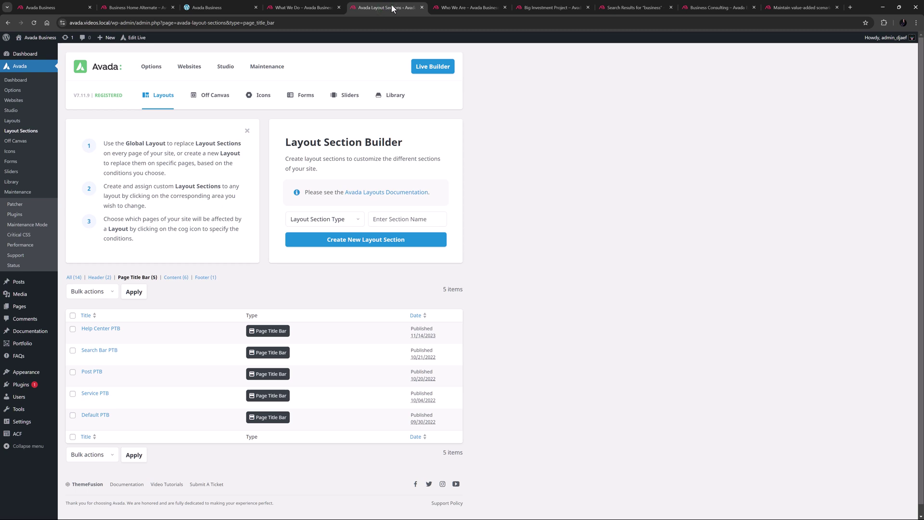
View the Who We Are, Big Investment Project, search results, Business Consulting and Maintain Value-Added Scenarios pages.
{"action": "left_click", "coordinate": [453, 7]}
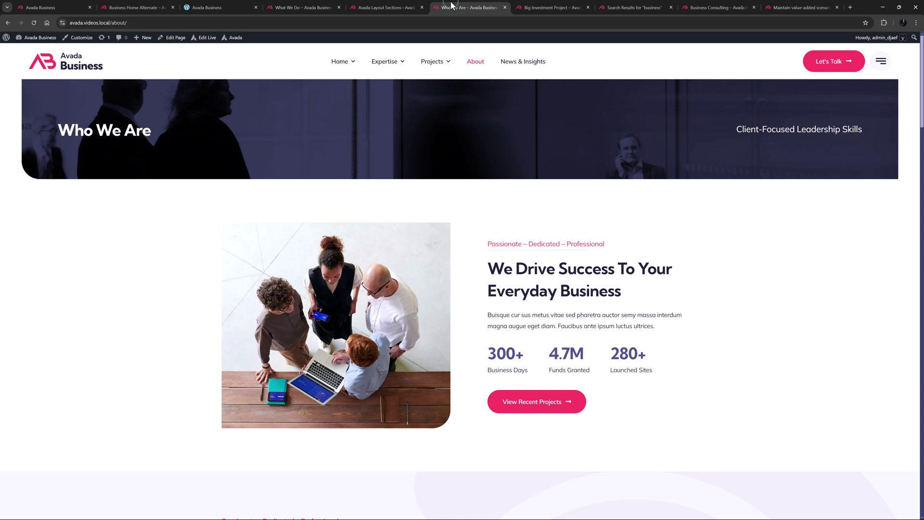
{"action": "left_click", "coordinate": [544, 9]}
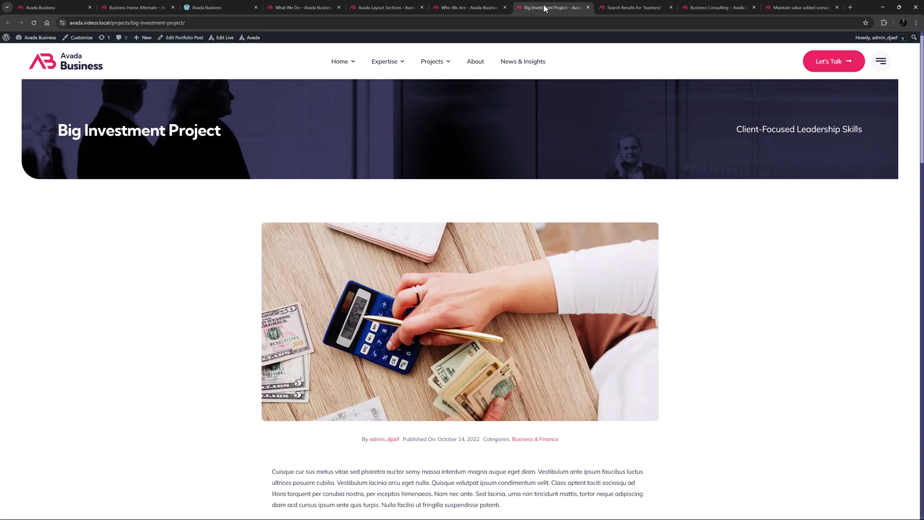
{"action": "left_click", "coordinate": [620, 6]}
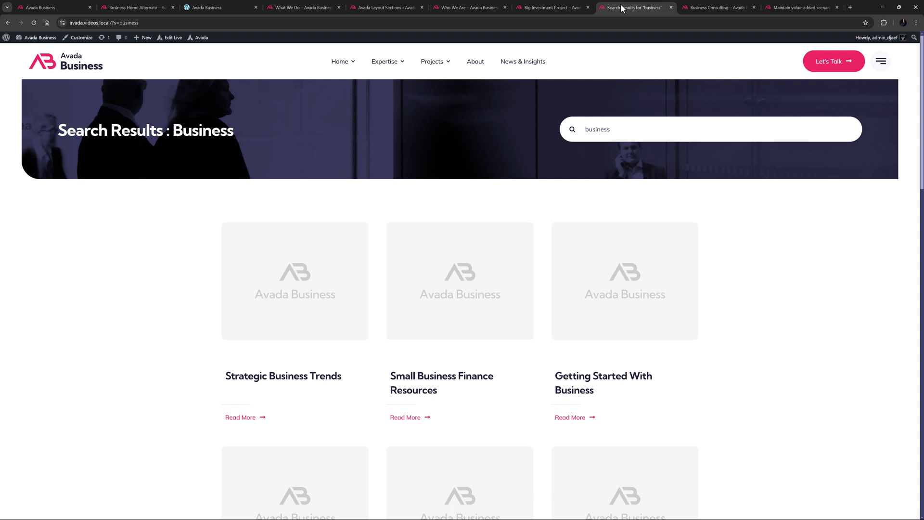
{"action": "left_click", "coordinate": [709, 8]}
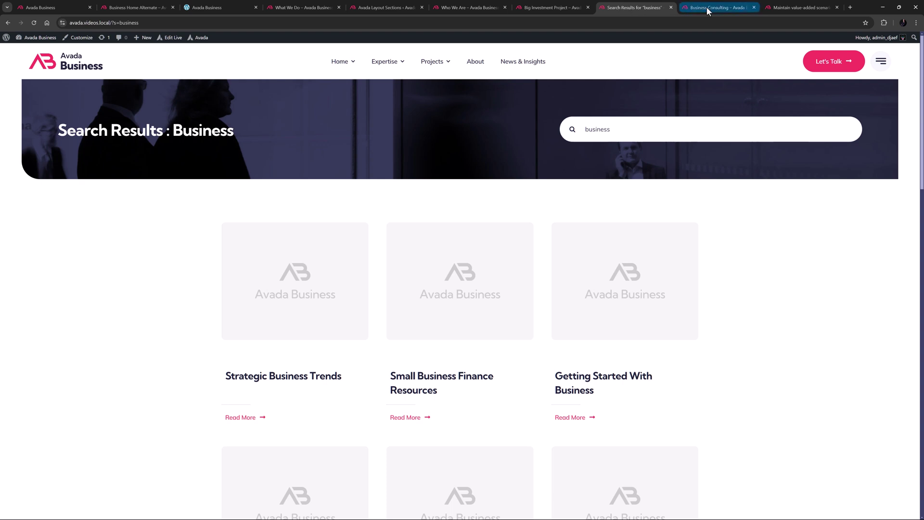
{"action": "left_click", "coordinate": [774, 8]}
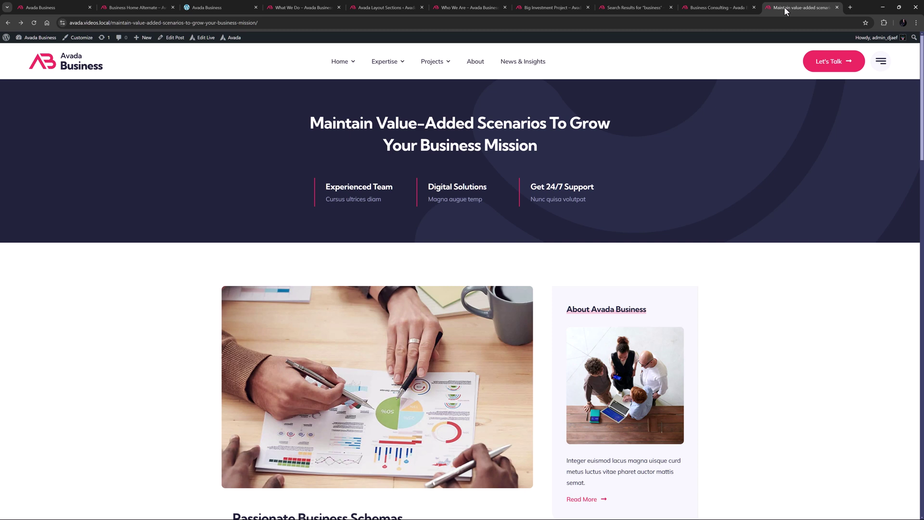
Read the Help Center's How To Become A Client article via the off-canvas menu, then return Home.
{"action": "left_click", "coordinate": [881, 61]}
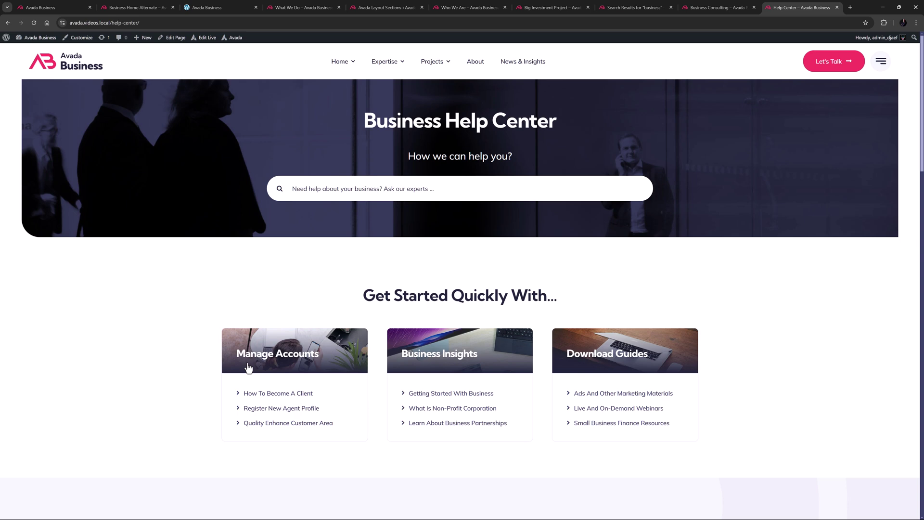
{"action": "left_click", "coordinate": [250, 394]}
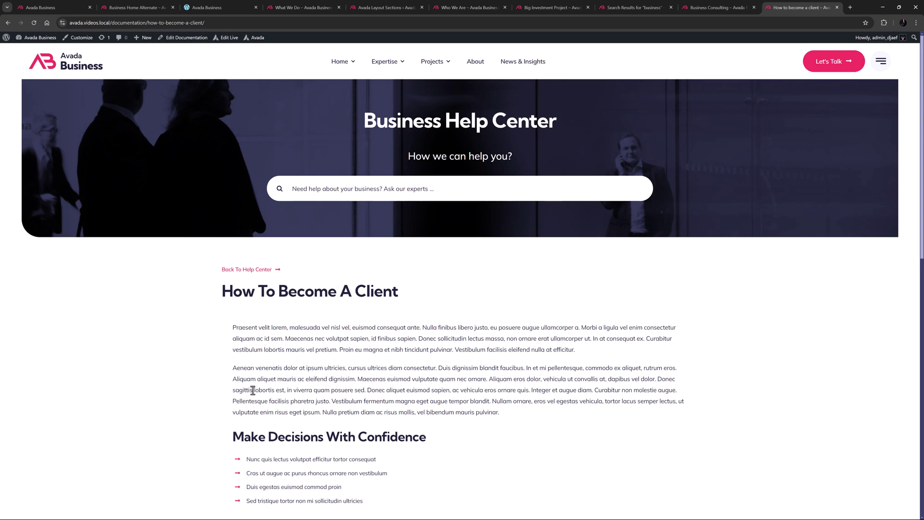
{"action": "left_click", "coordinate": [339, 61]}
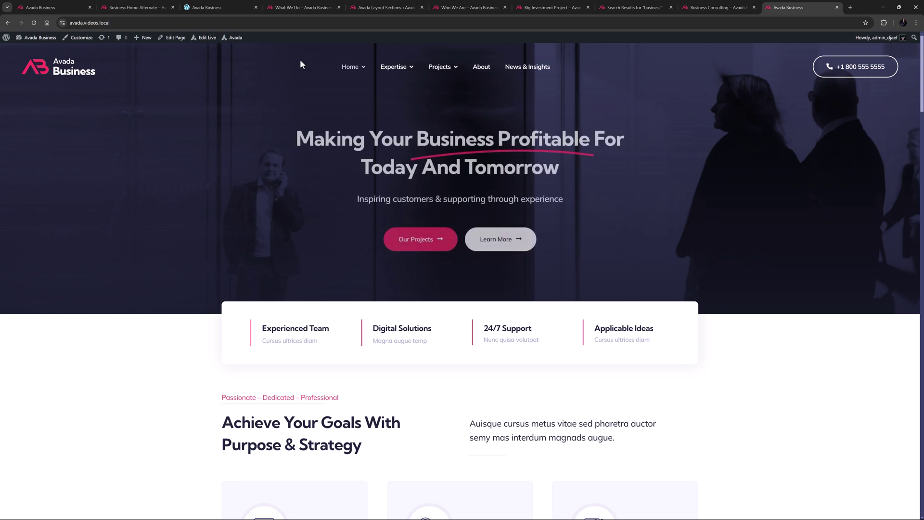